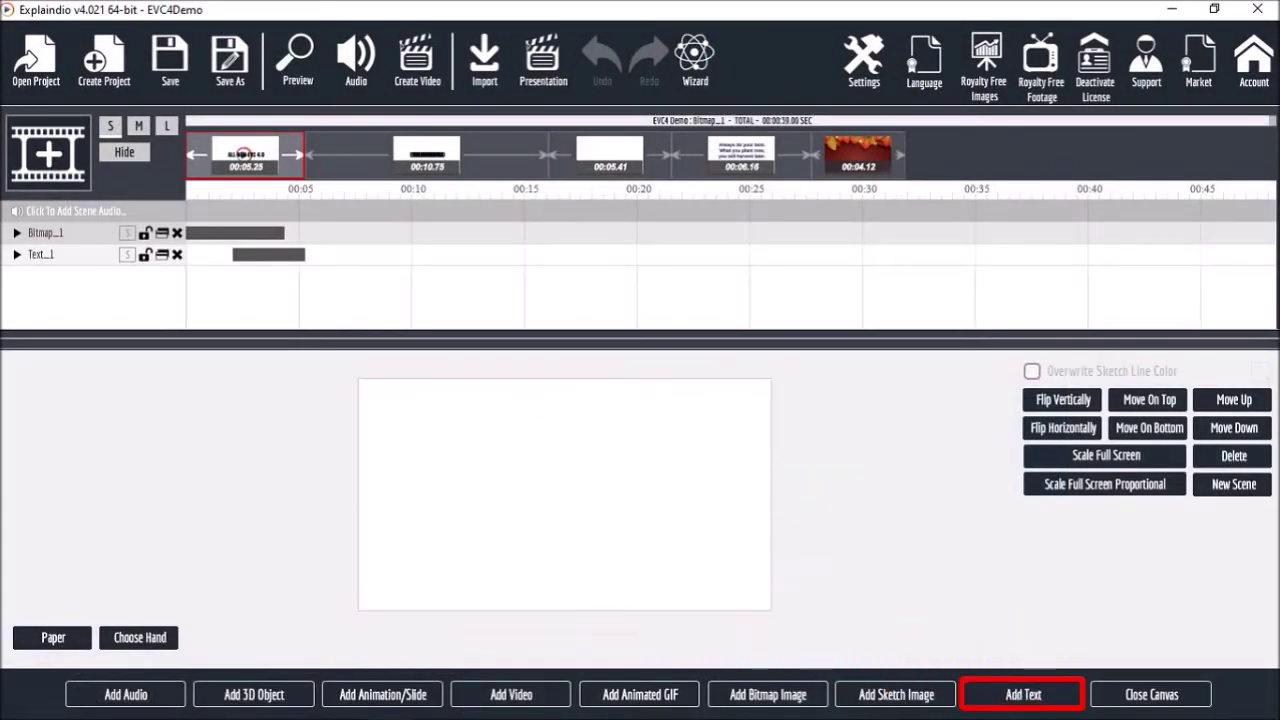
- Add a text element reading 'Explaindio 4.0' in the Anton font and reposition it on the canvas
left_click(1023, 694)
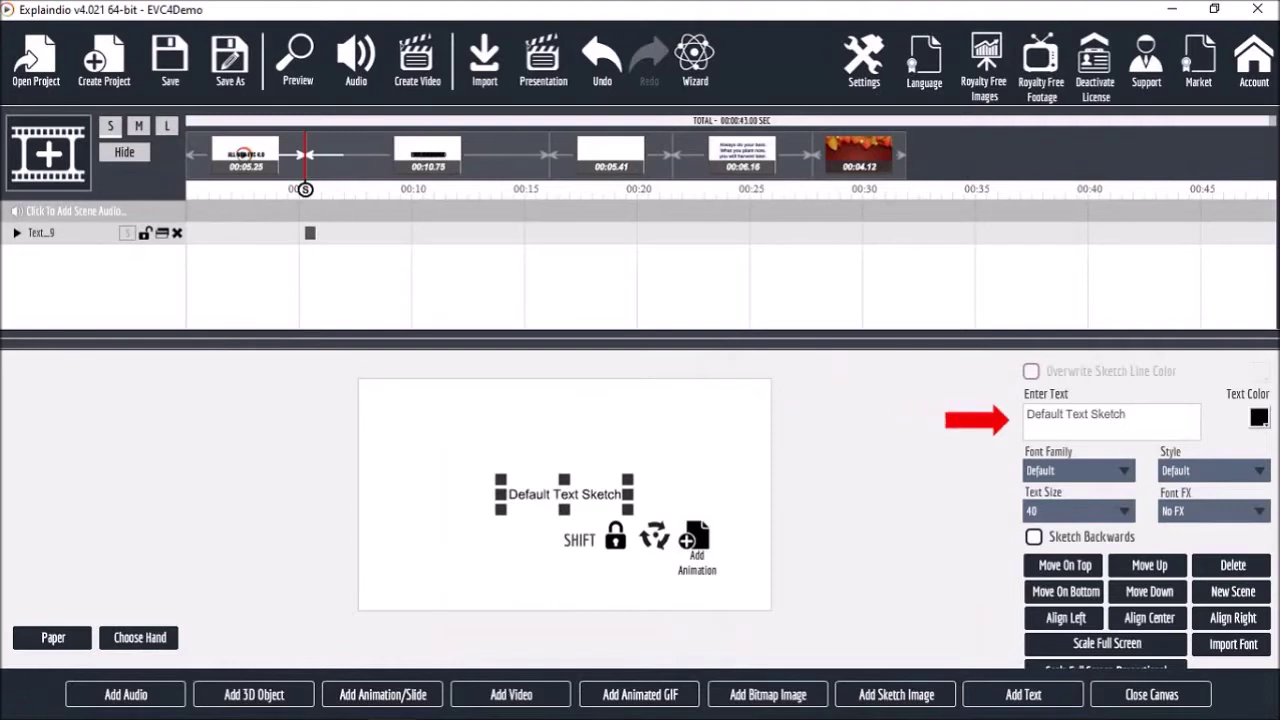
left_click_drag(1126, 414, 995, 433)
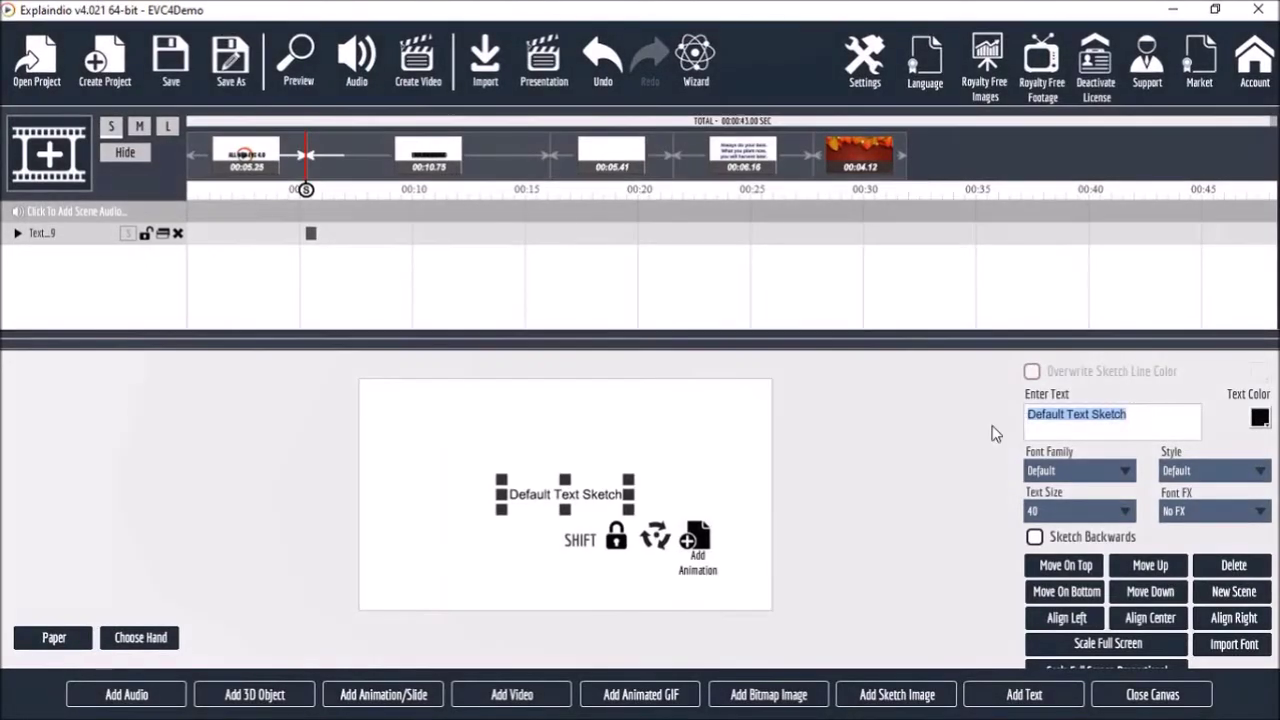
type("Explaindio 4.0")
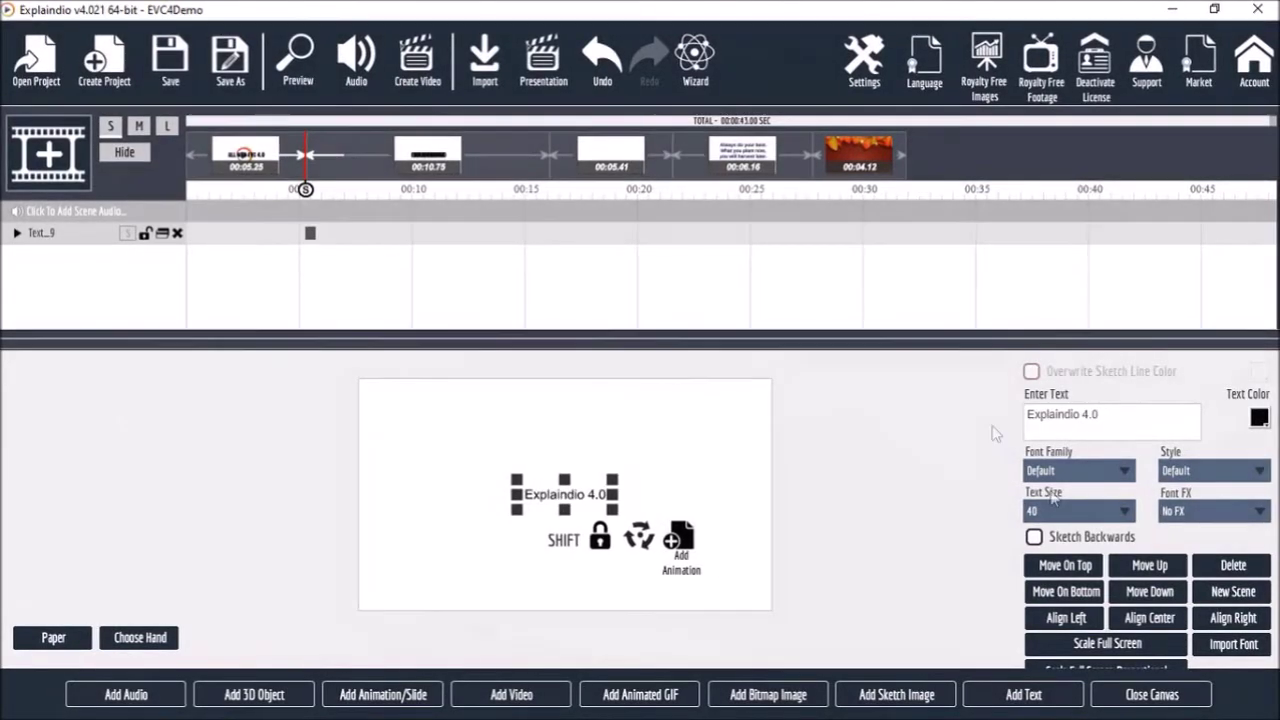
left_click(1069, 470)
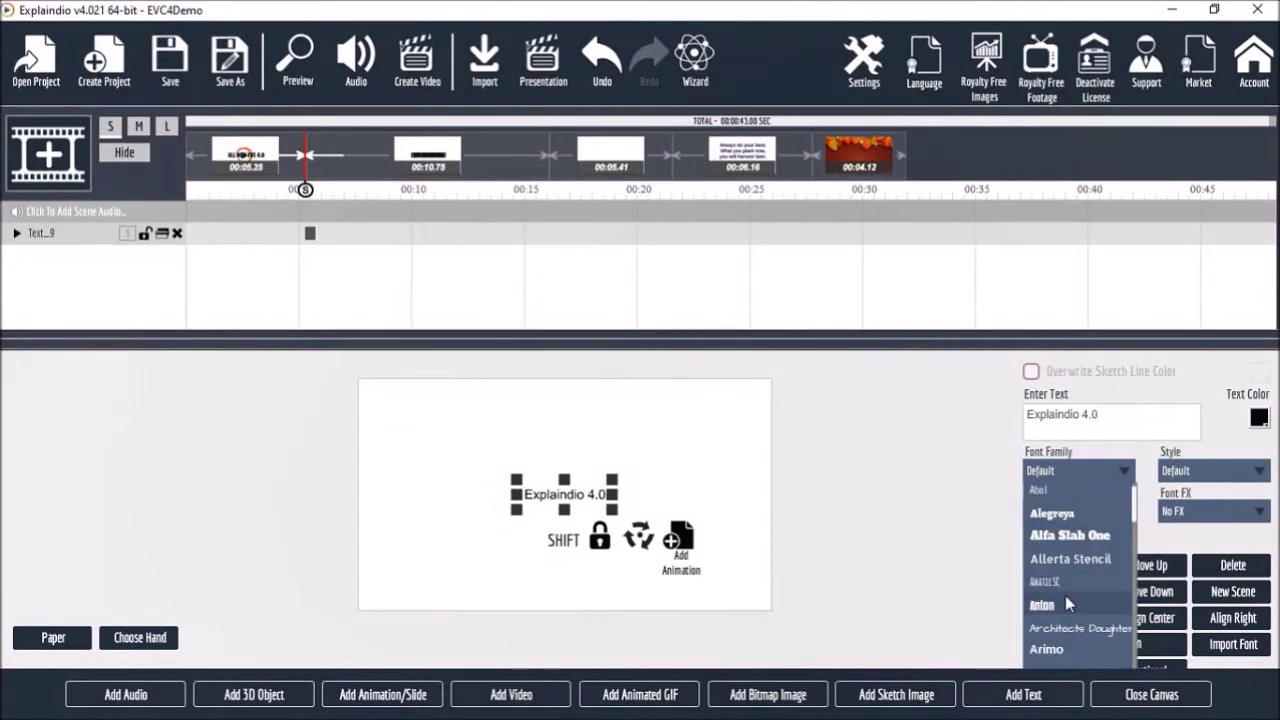
left_click(1065, 597)
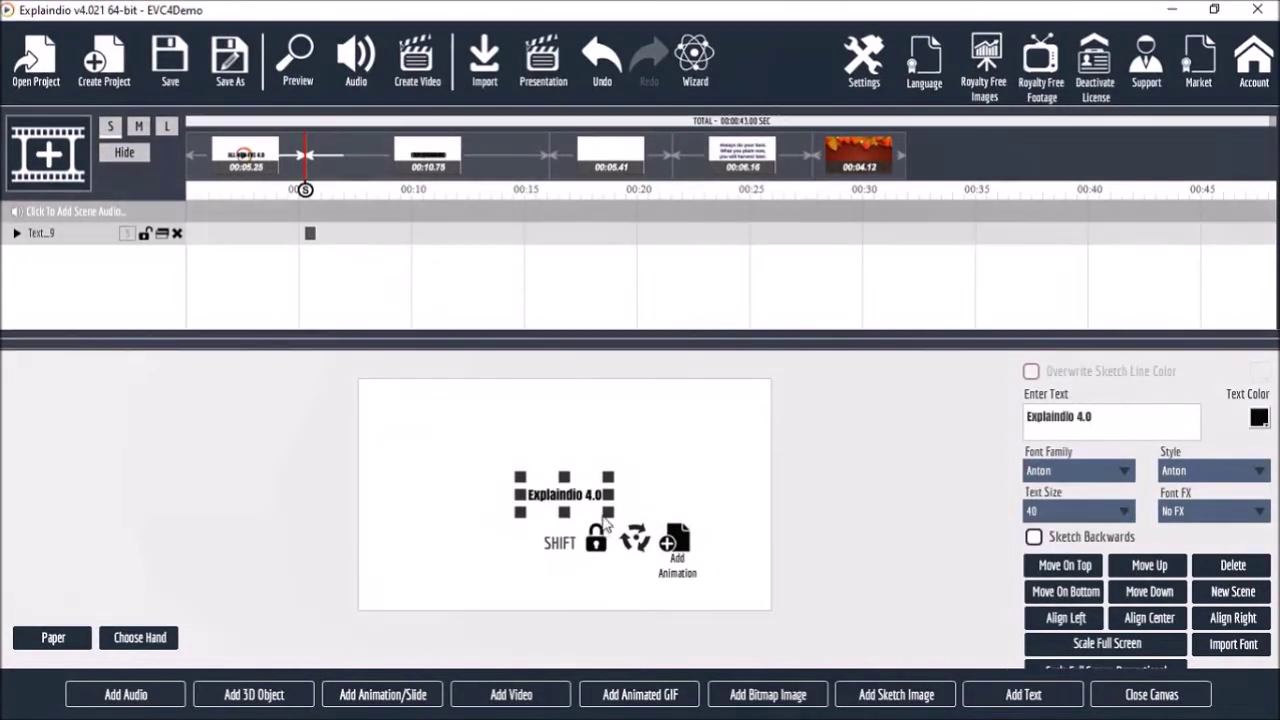
left_click_drag(712, 594, 608, 506)
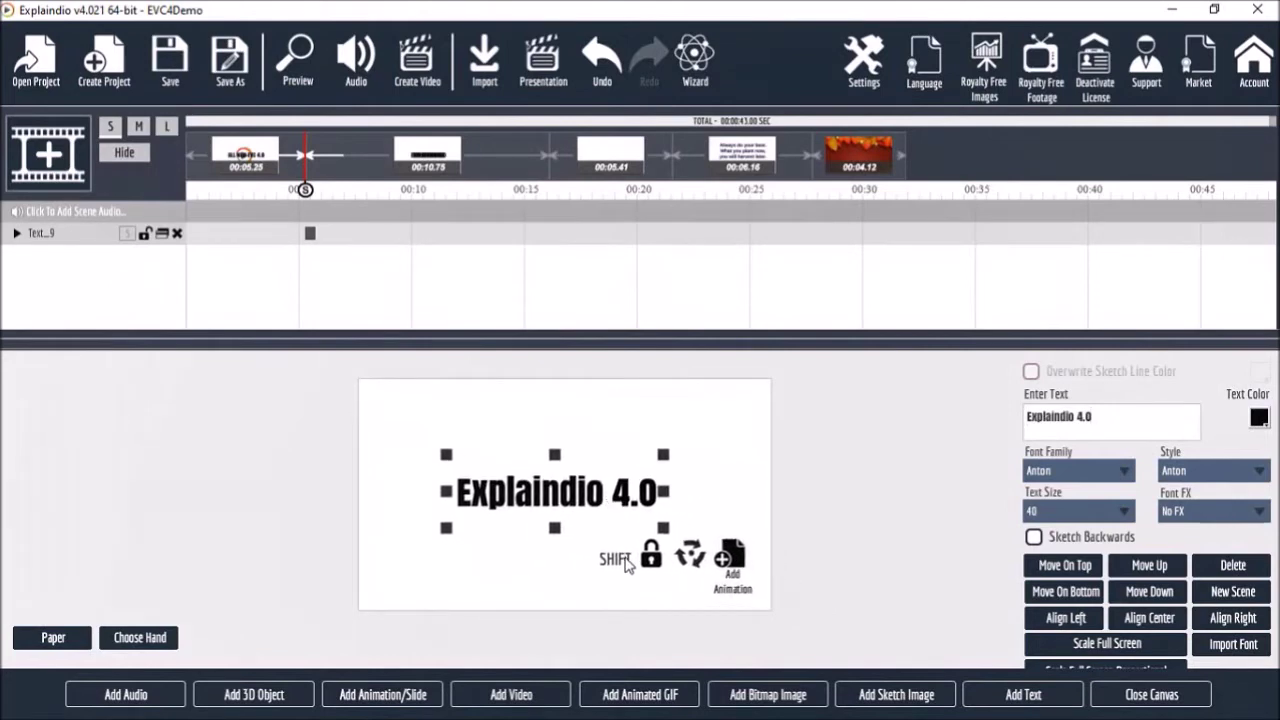
- Enlarge the Explaindio 4.0 text, rotate it slightly clockwise, and add a movement animation
scroll(538, 584, "down", 3)
scroll(538, 584, "up", 3)
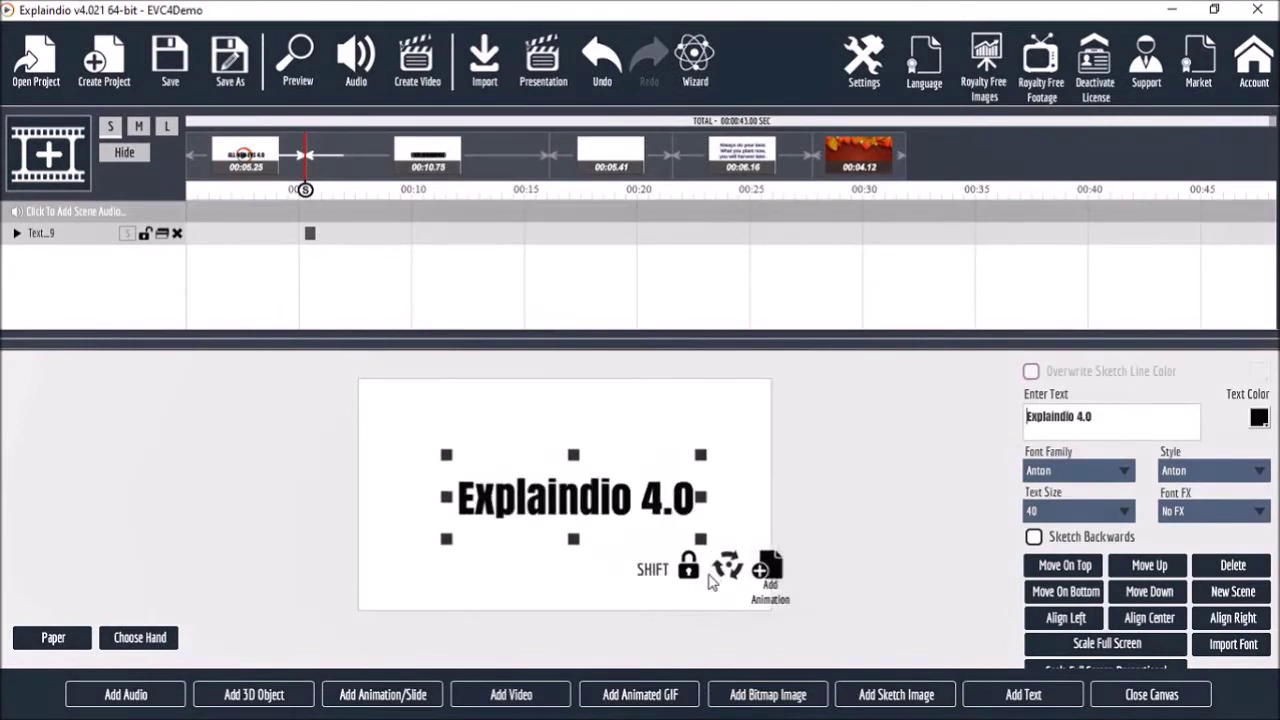
mouse_move(665, 535)
left_mouse_down()
mouse_move(710, 568)
mouse_move(648, 568)
mouse_move(713, 592)
mouse_move(695, 566)
mouse_move(612, 580)
mouse_move(656, 540)
left_mouse_up()
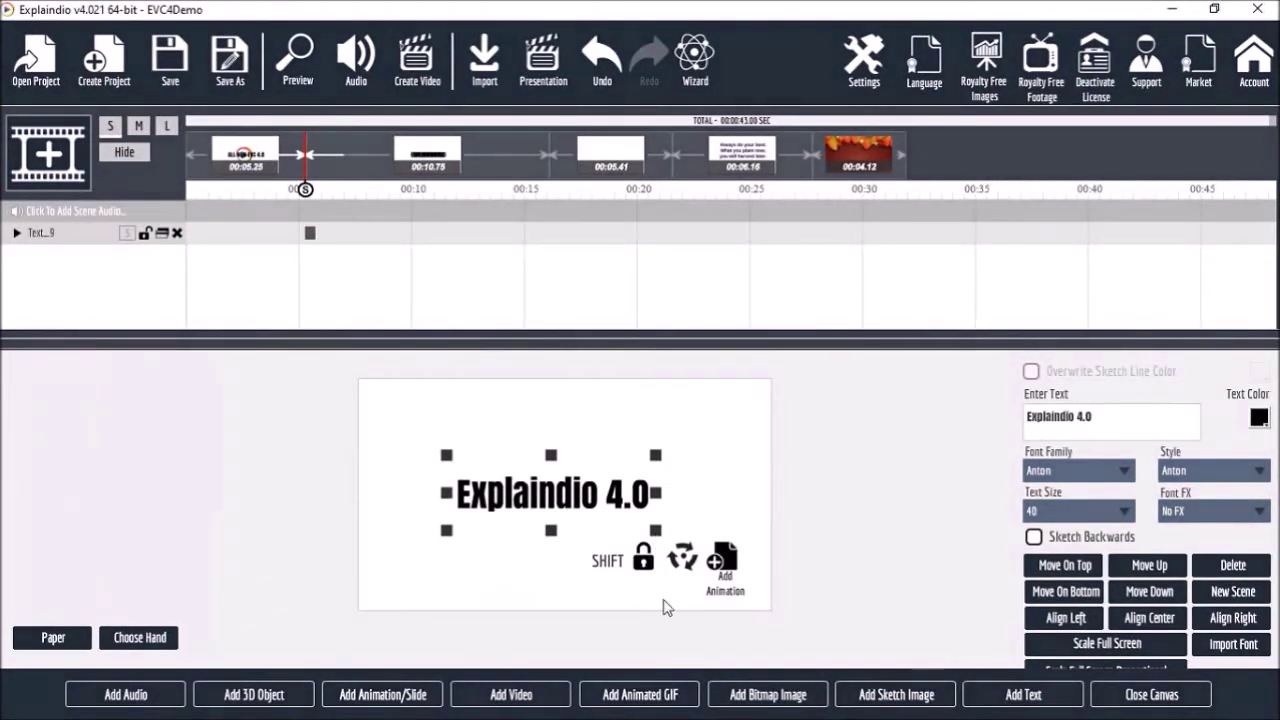
mouse_move(684, 558)
left_mouse_down()
mouse_move(690, 518)
mouse_move(672, 612)
mouse_move(675, 578)
mouse_move(700, 560)
left_mouse_up()
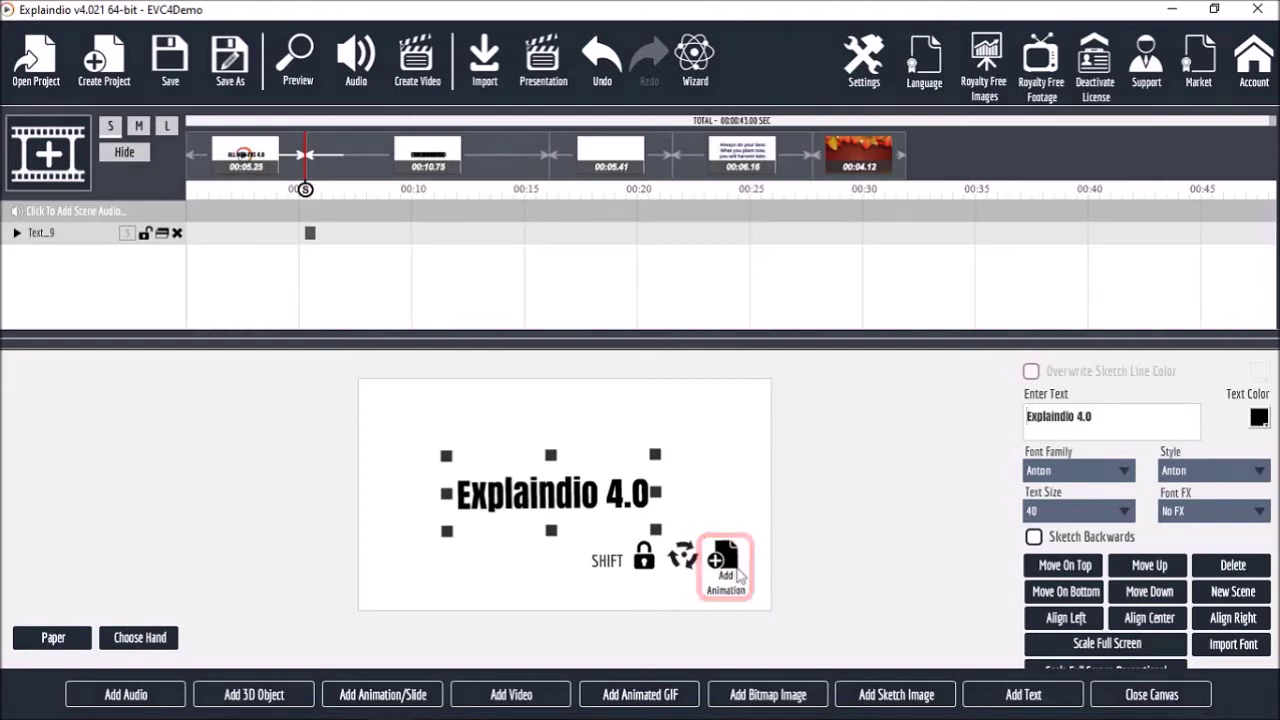
left_click(725, 560)
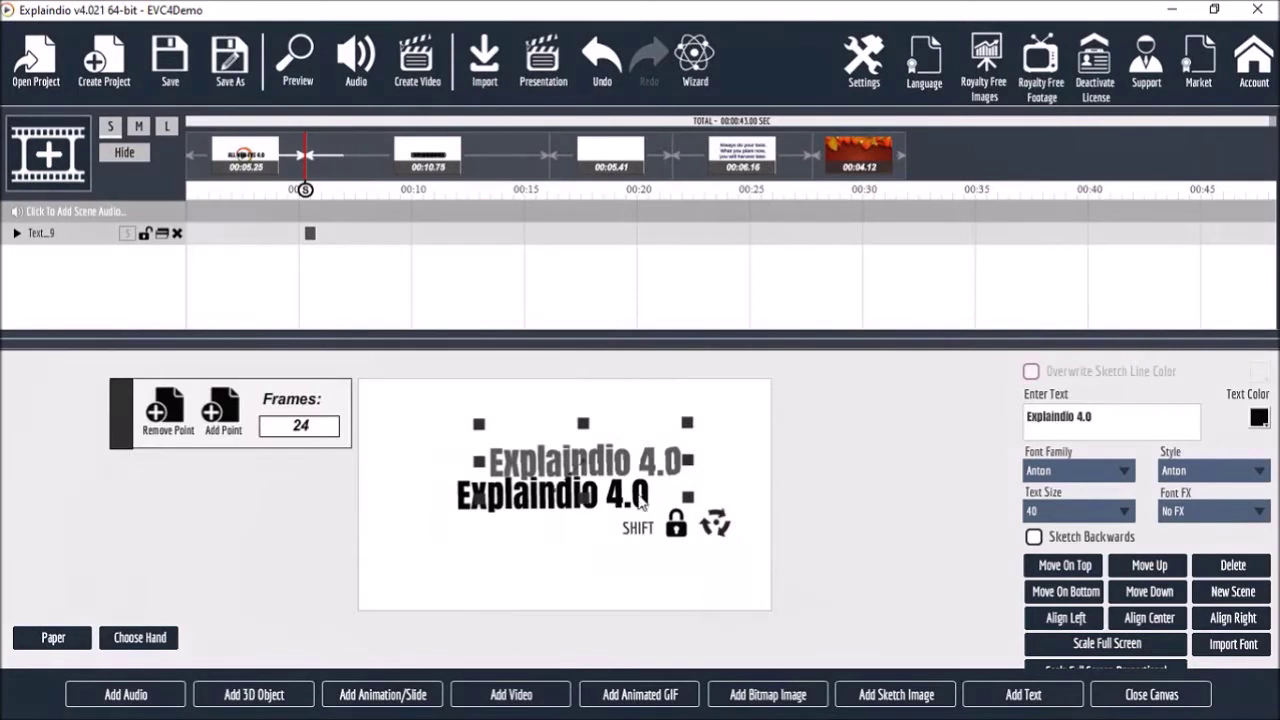
- Shrink the animation's end copy, stand it vertically along the left edge, and close the canvas
left_click_drag(605, 470, 641, 437)
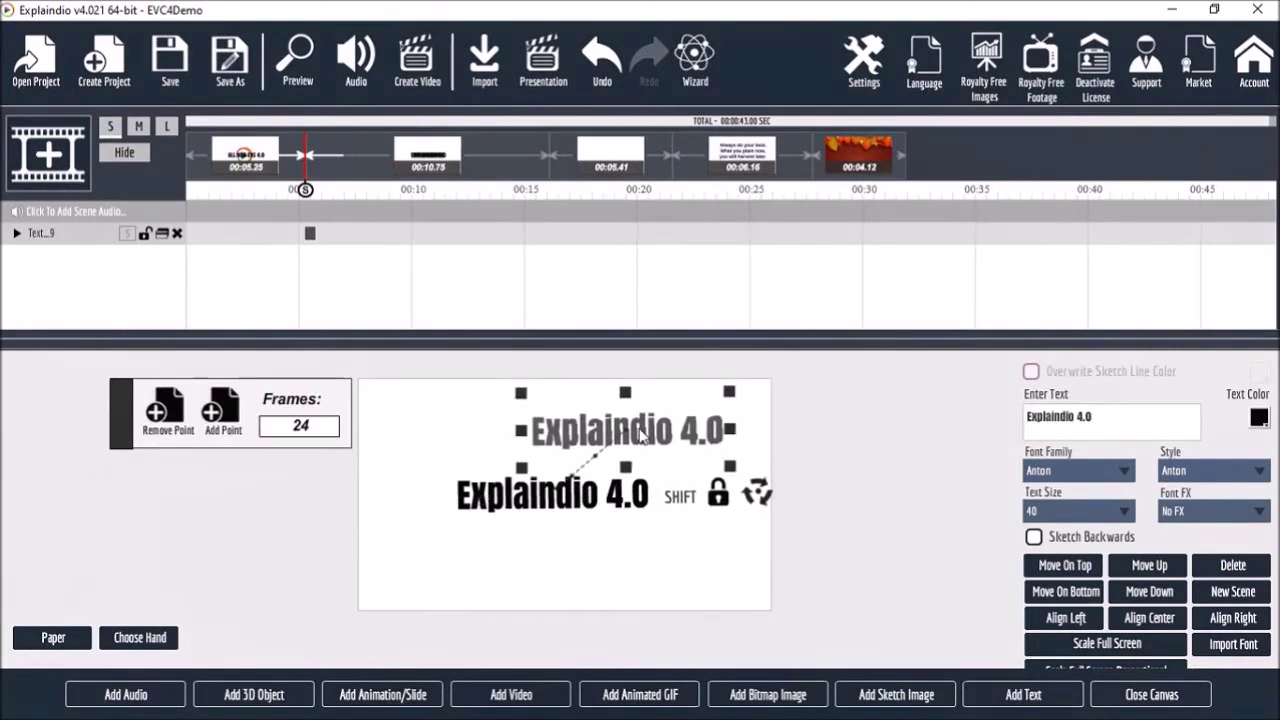
left_click_drag(729, 466, 665, 447)
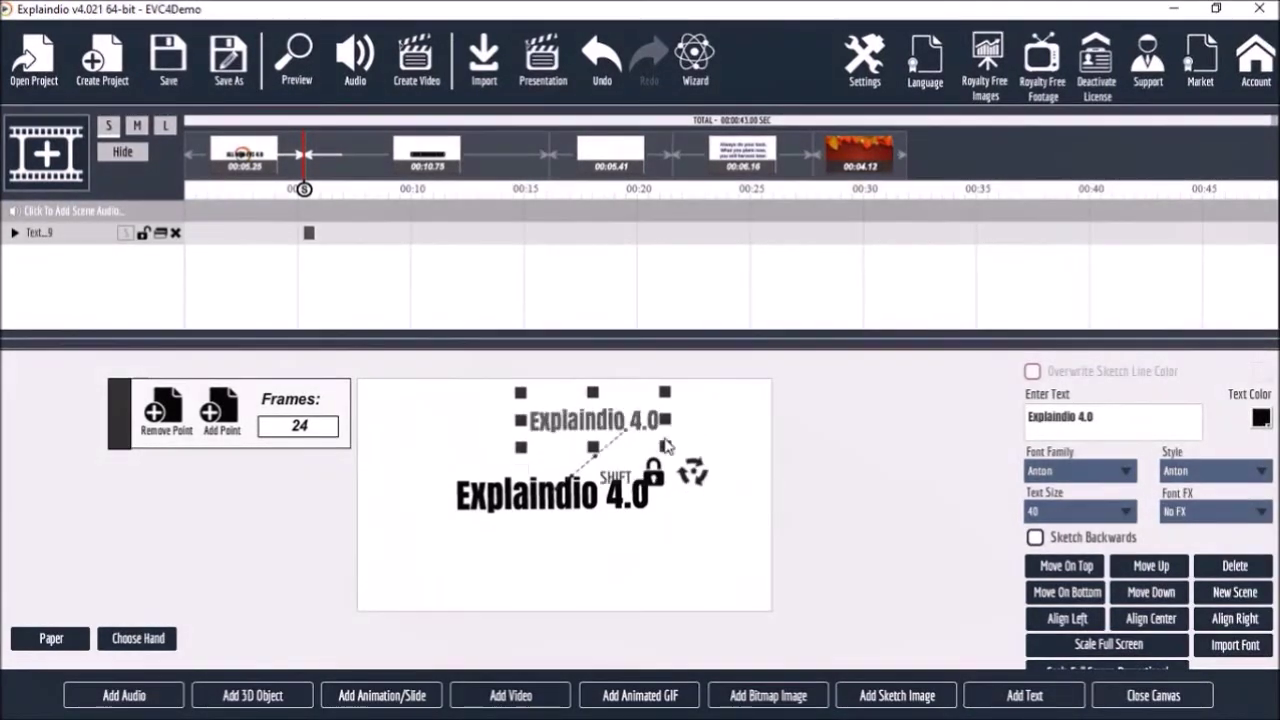
left_click_drag(740, 482, 411, 464)
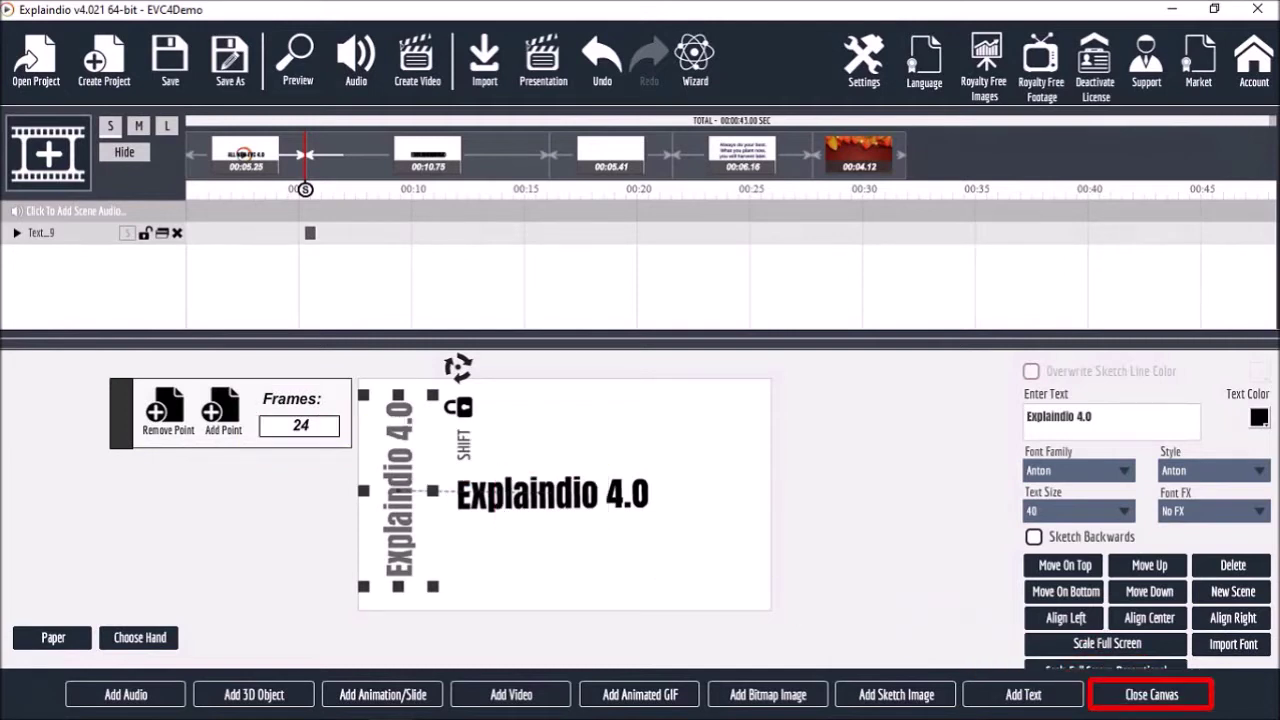
left_click(1158, 698)
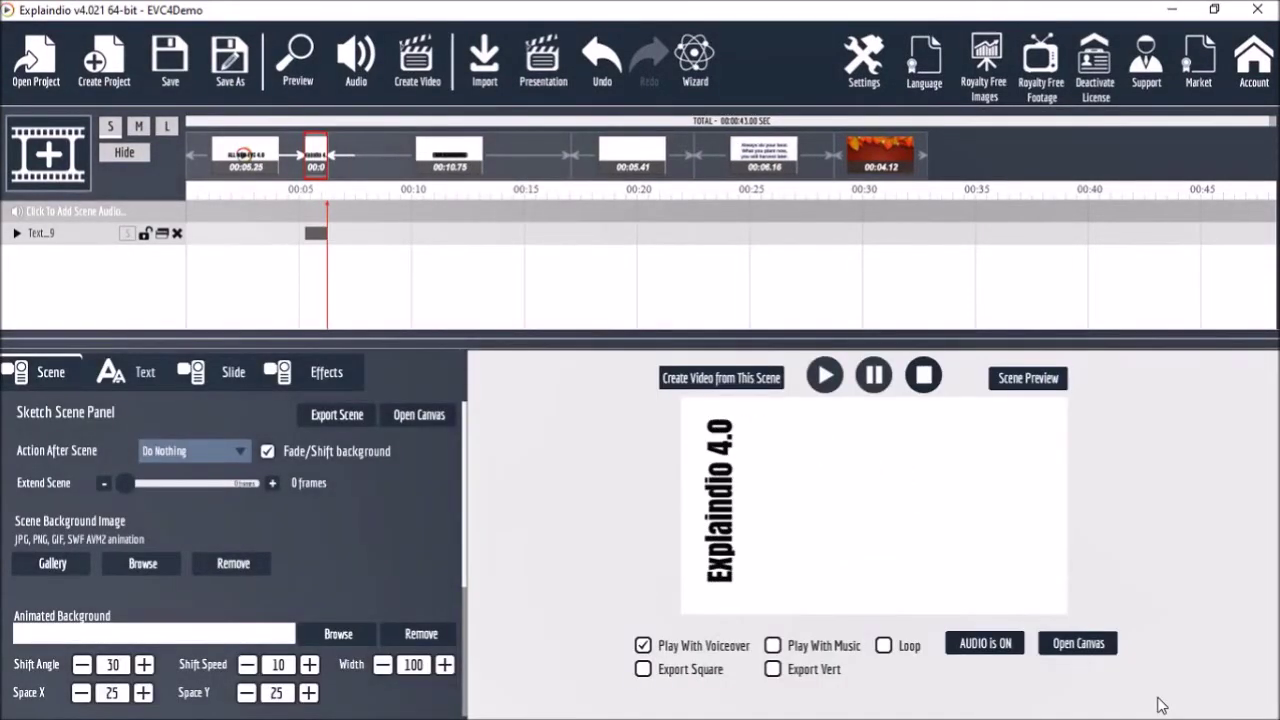
- Change the text animation's frame count from 24 to 15 and close the canvas
left_click(1076, 645)
left_click(410, 550)
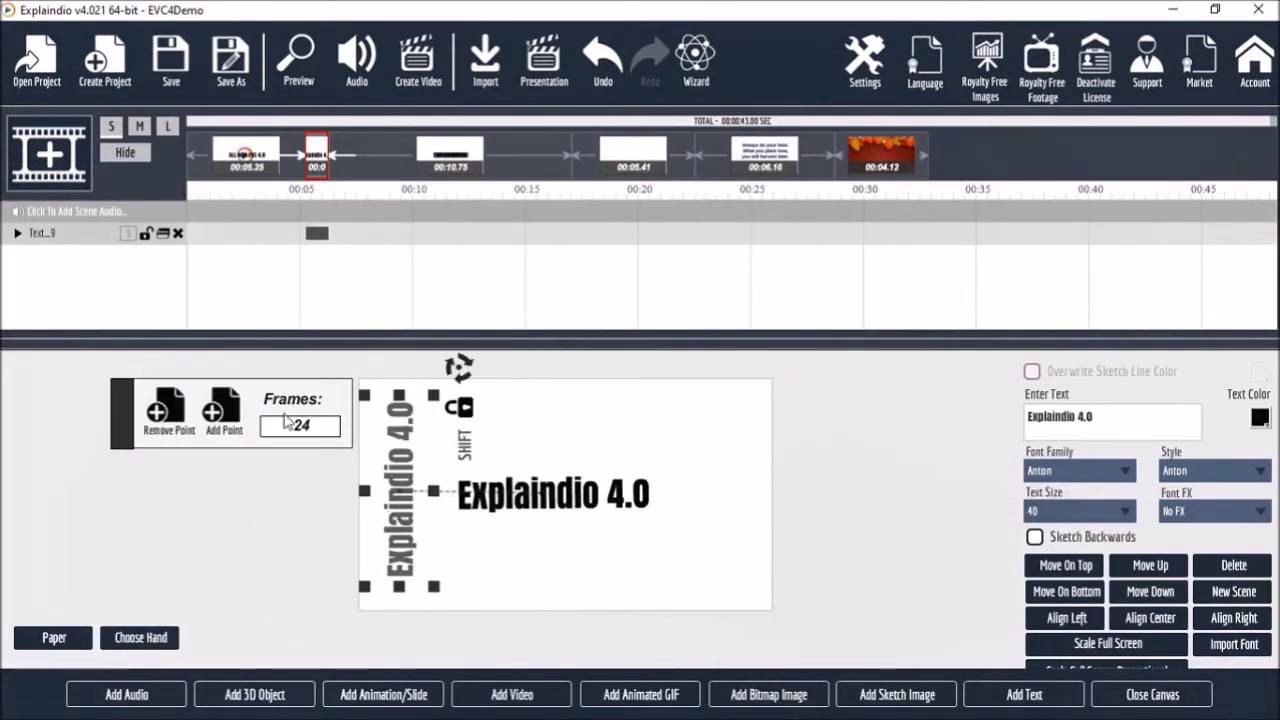
double_click(322, 423)
type("15")
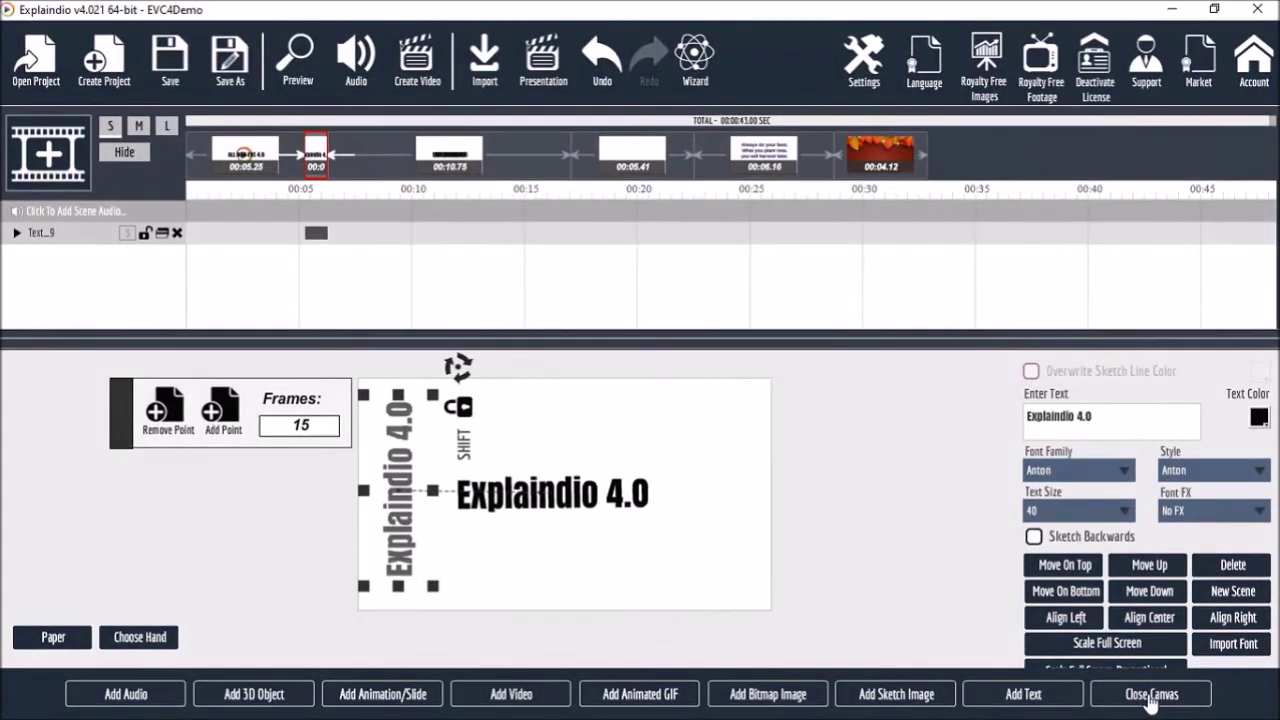
left_click(1150, 694)
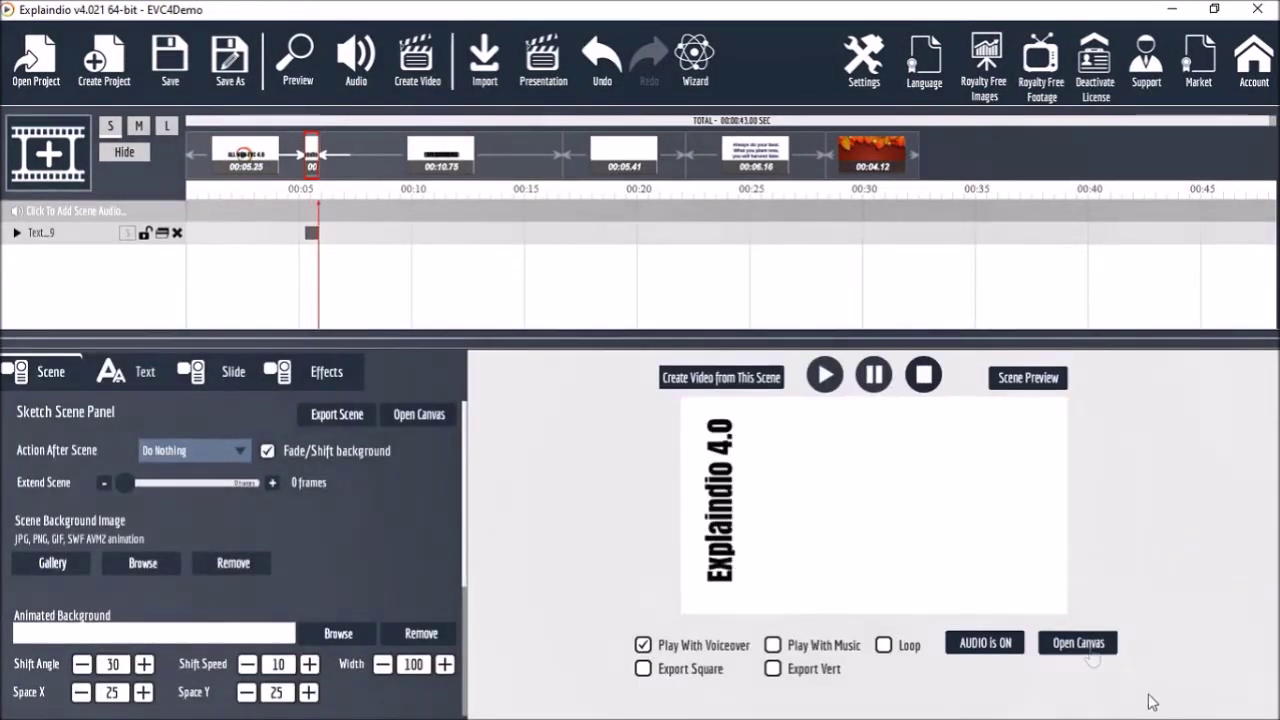
- Remove the title animation's grey vertical start point on the canvas
left_click(1078, 643)
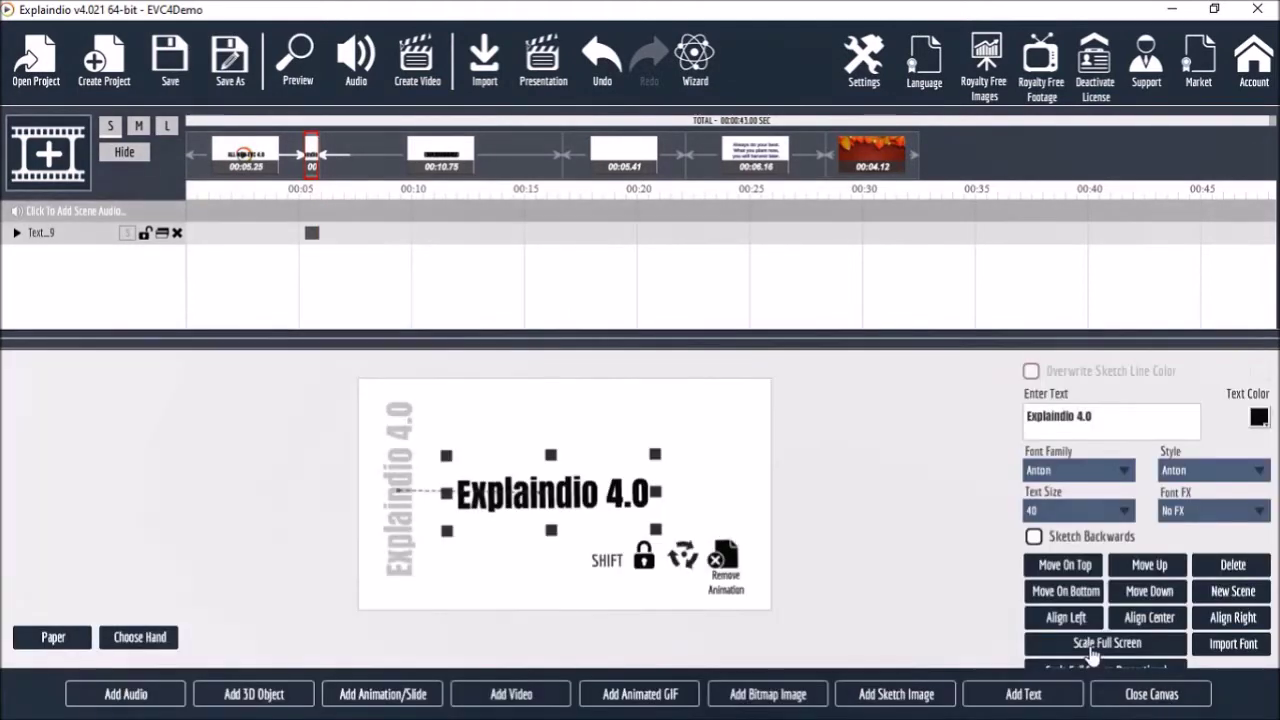
left_click(408, 552)
left_click(167, 423)
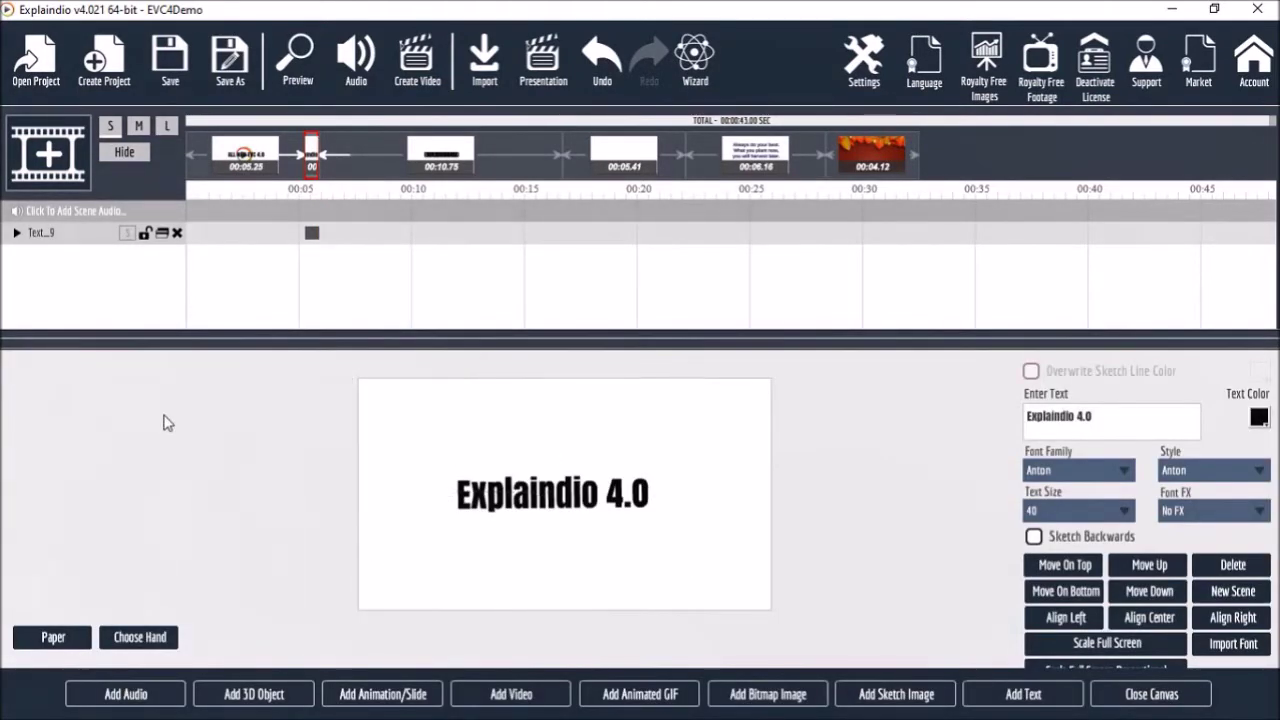
- Move the Explaindio 4.0 title up and right and colour it dark navy #000033
left_click(583, 500)
left_click_drag(583, 500, 671, 446)
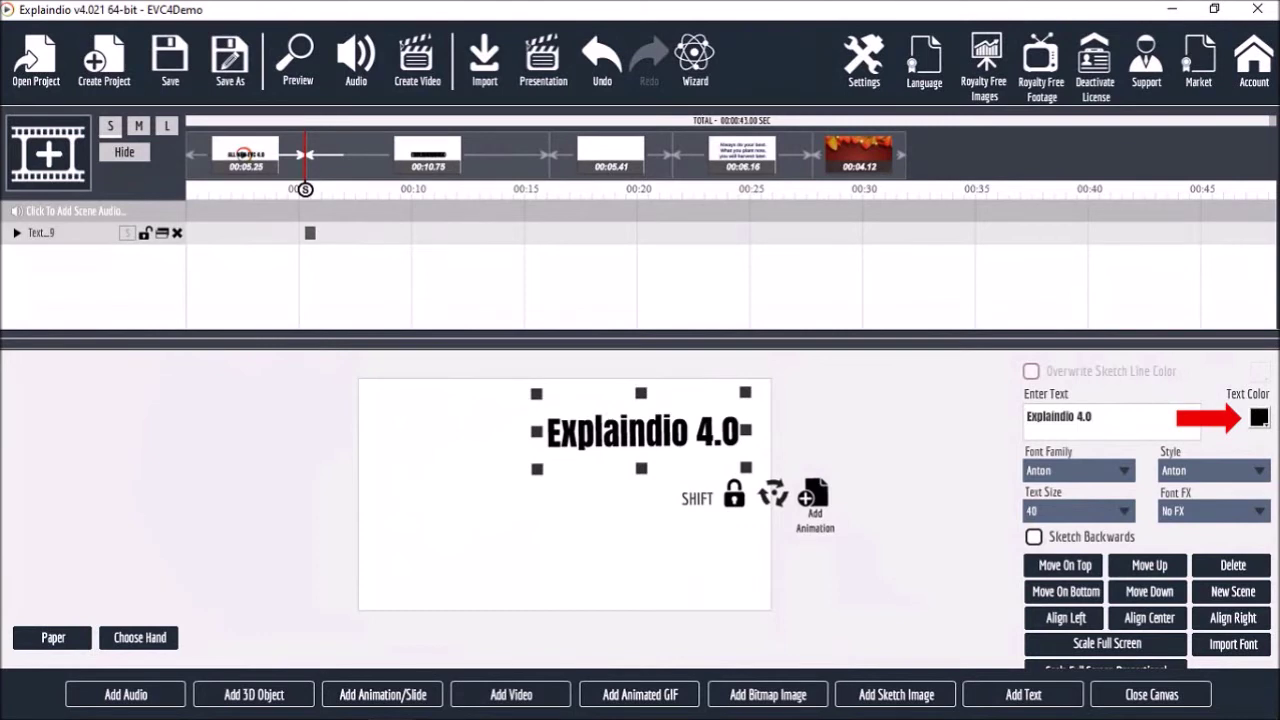
left_click(1259, 418)
left_click(1063, 458)
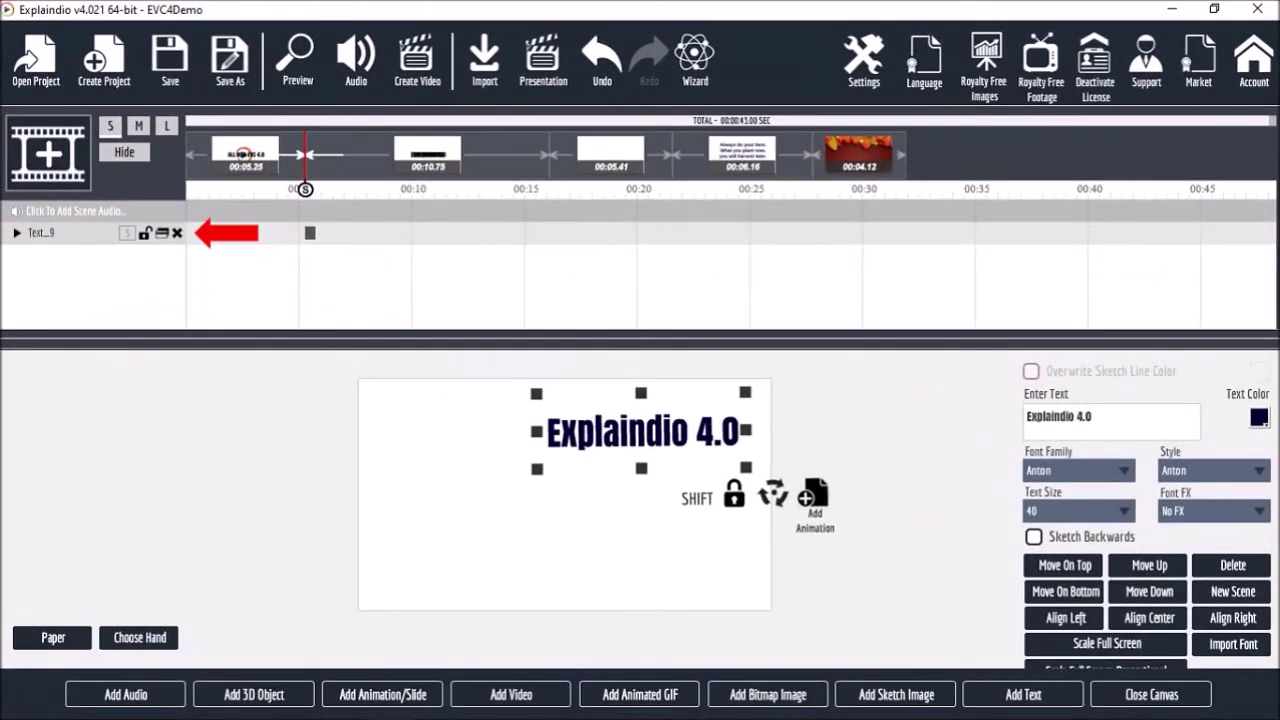
- Duplicate the title text twice and stack the two copies beneath it
left_click(162, 233)
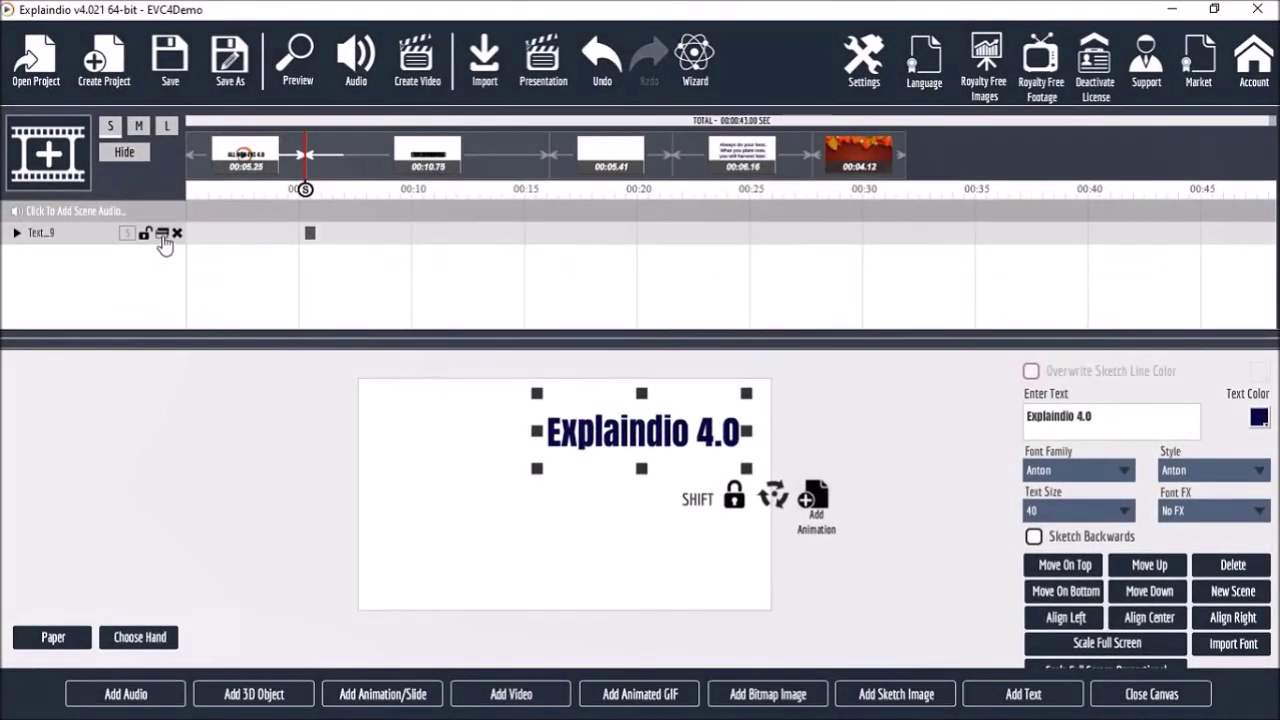
left_click(162, 254)
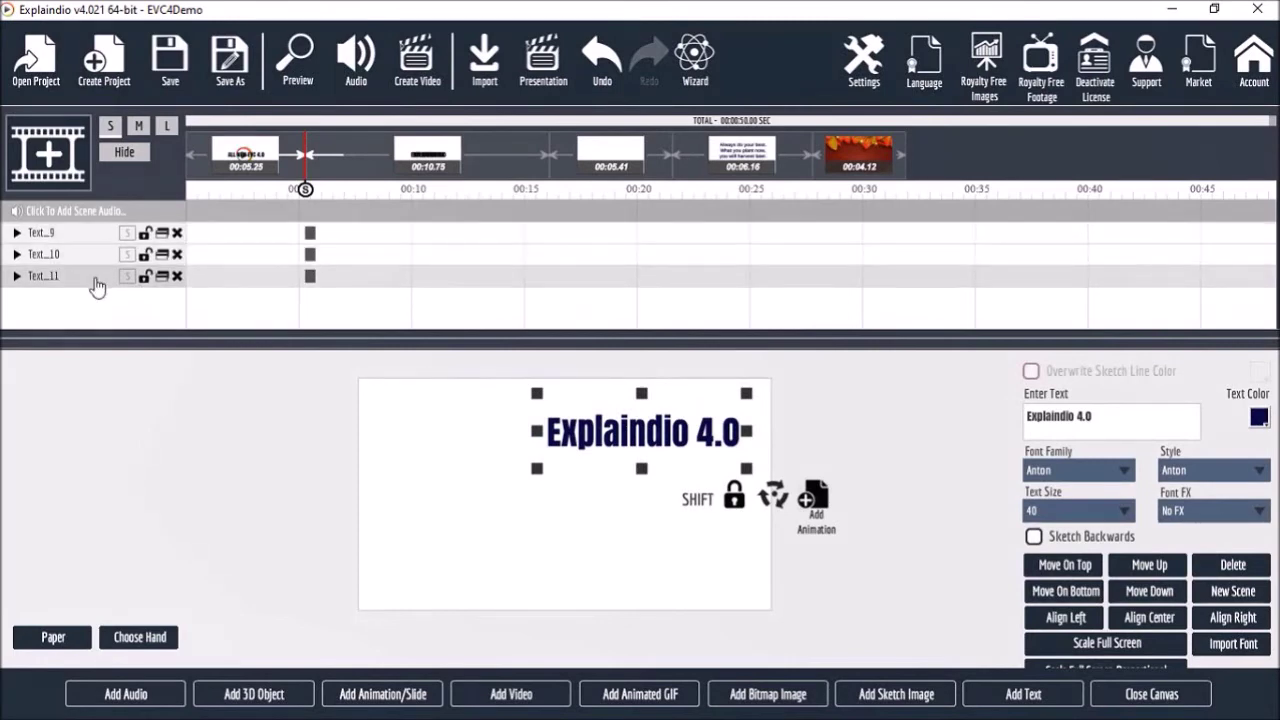
left_click_drag(663, 457, 667, 588)
left_click(663, 452)
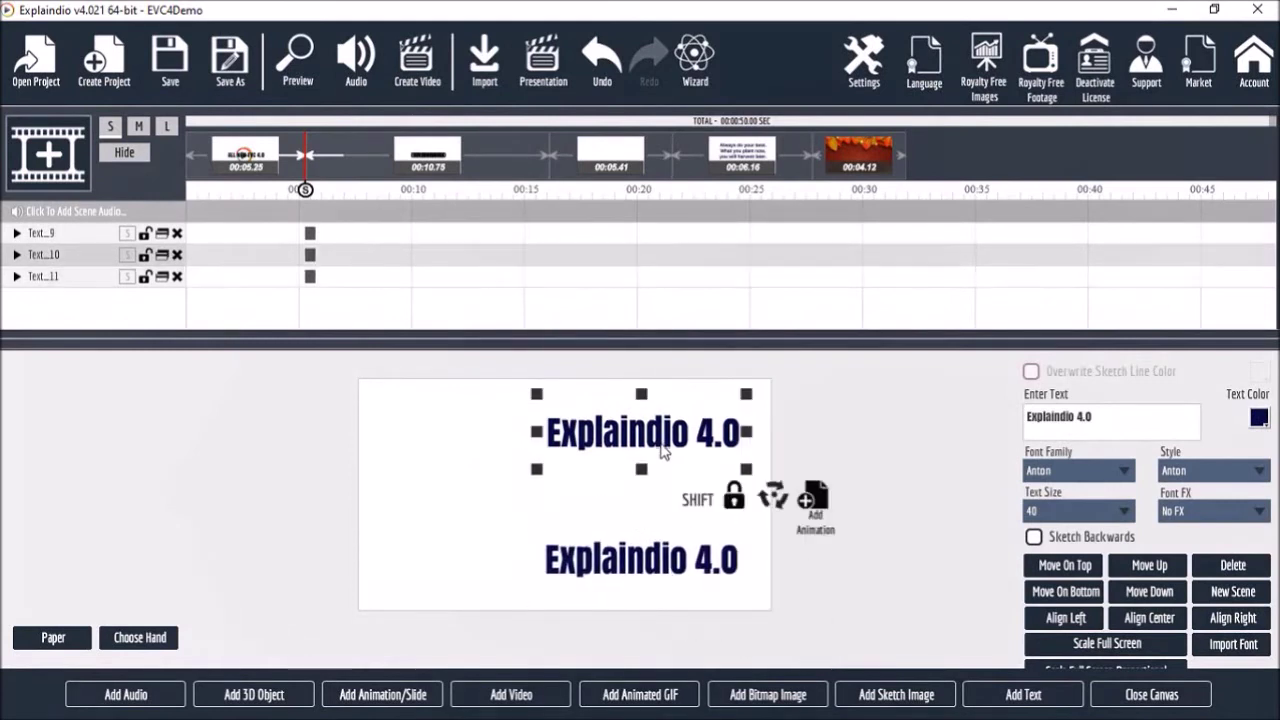
left_click_drag(663, 452, 668, 510)
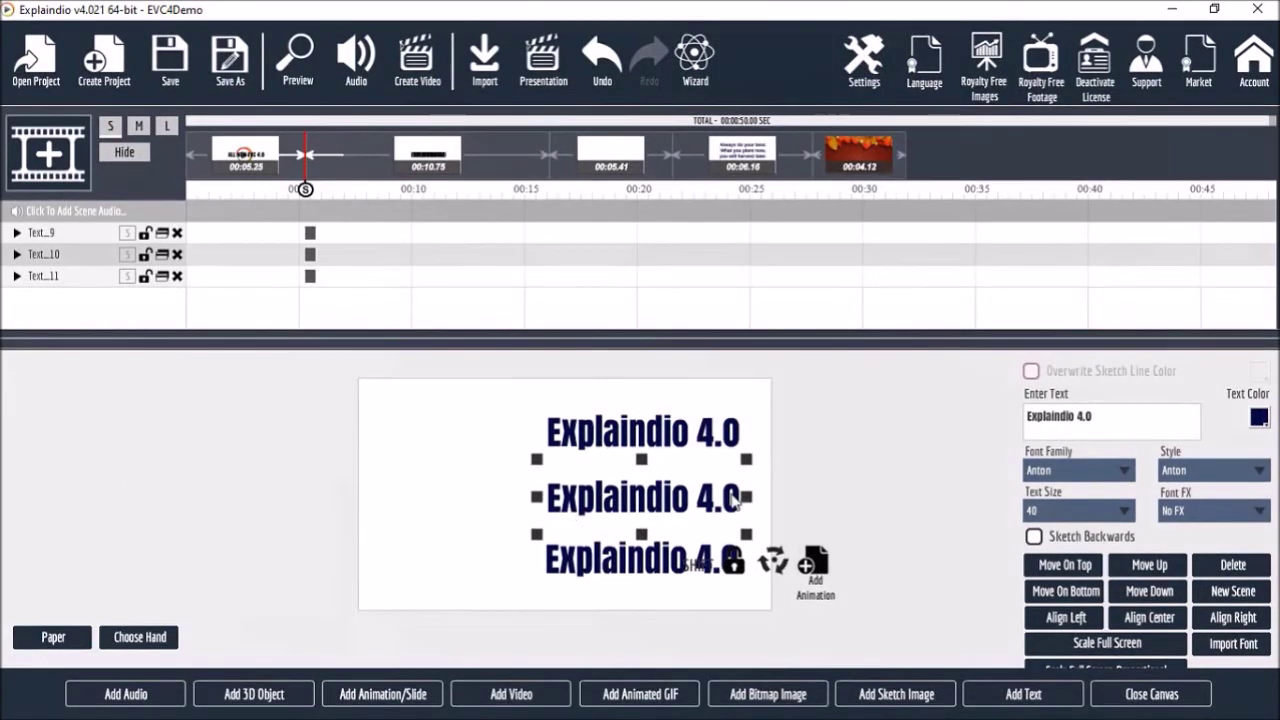
- Change the middle copy to 'Video Creation' and the bottom copy to 'Software'
left_click_drag(1113, 419, 952, 426)
type("Video Creation")
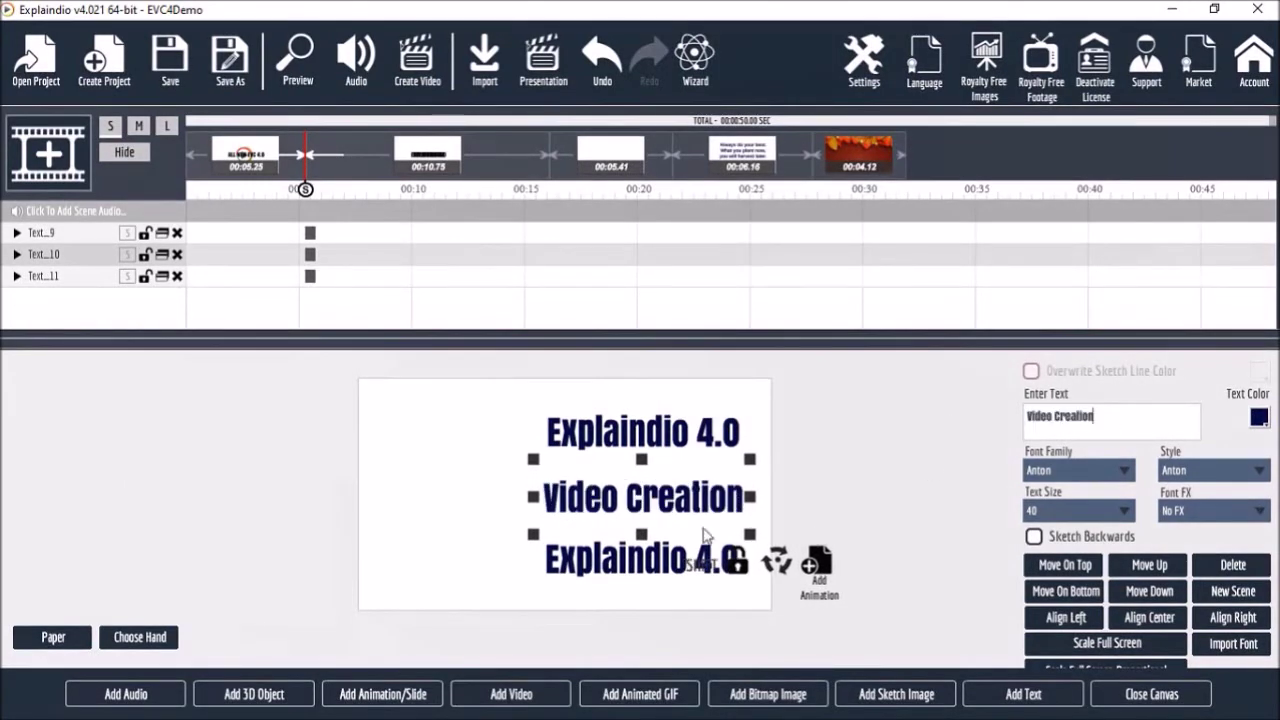
left_click(612, 558)
left_click_drag(1106, 418, 994, 426)
type("Software")
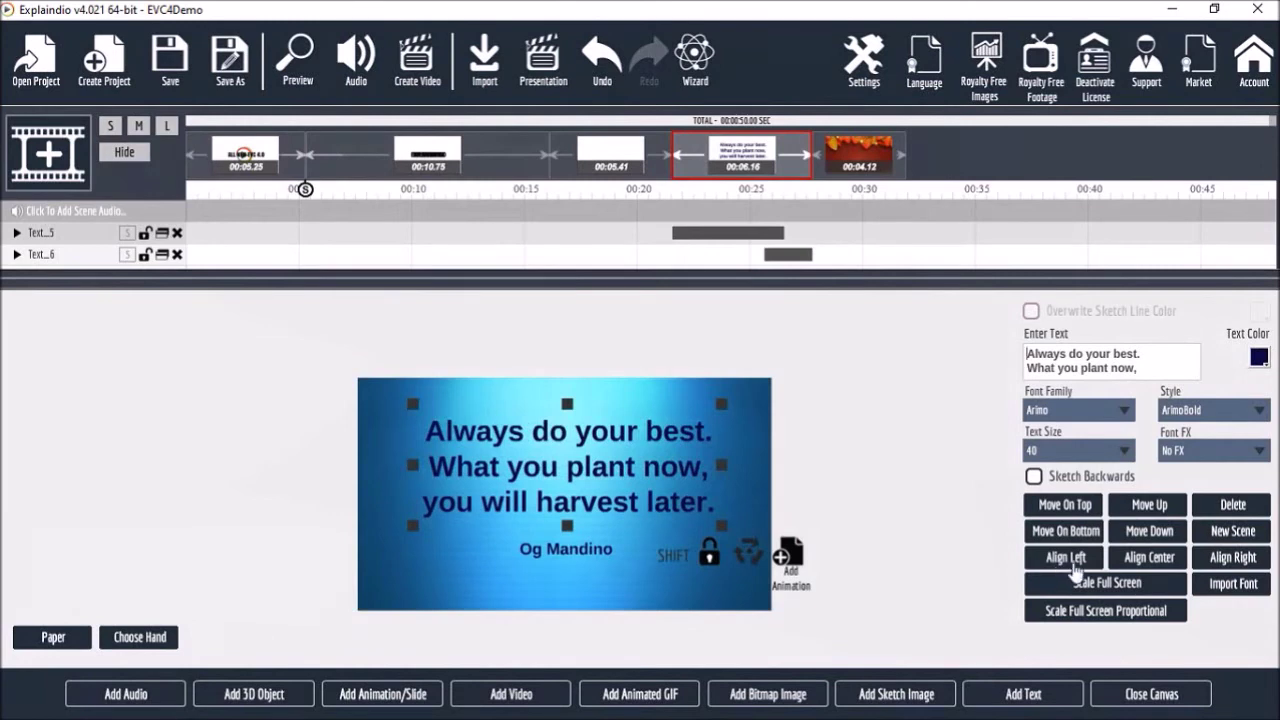
left_click(1079, 562)
left_click(1152, 558)
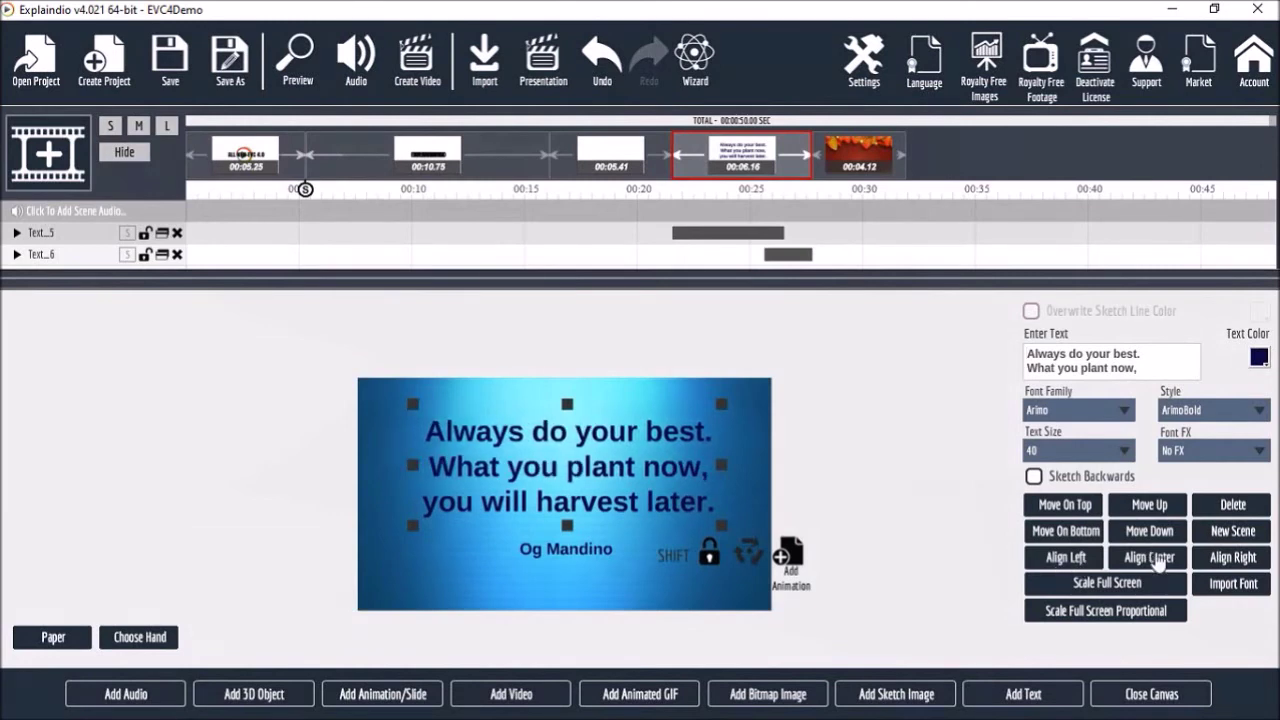
left_click(1224, 556)
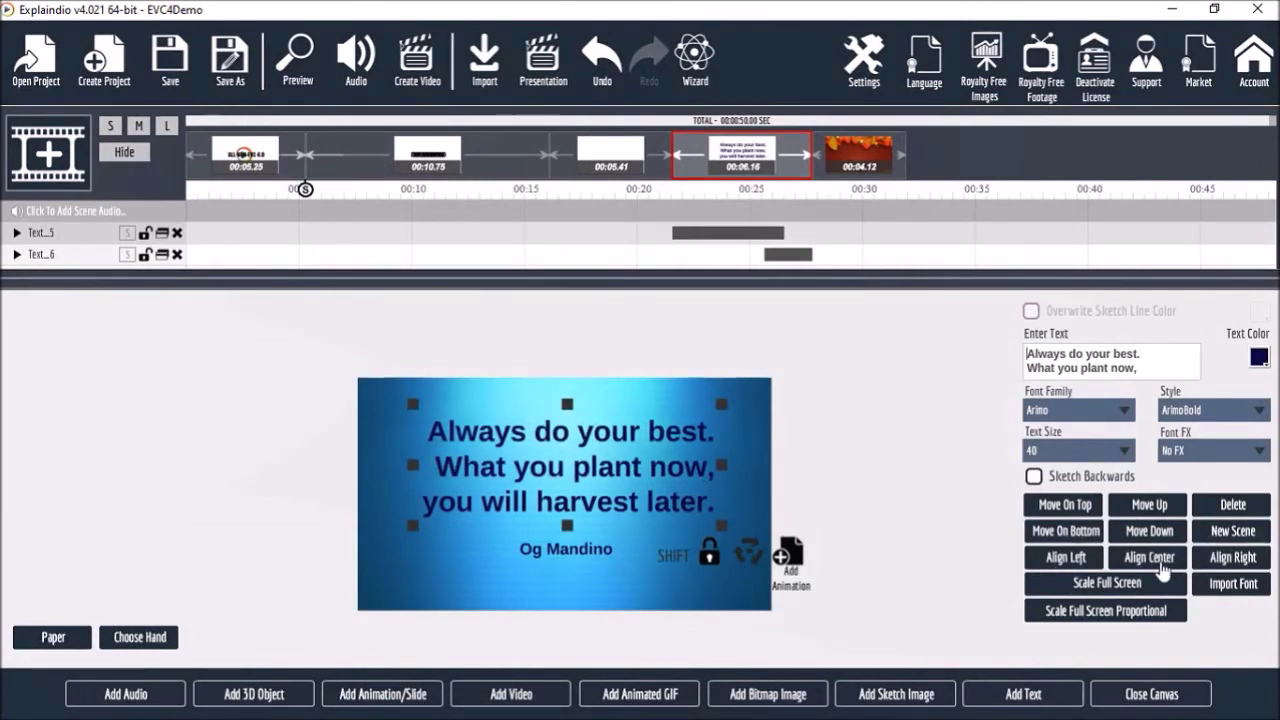
left_click(1163, 566)
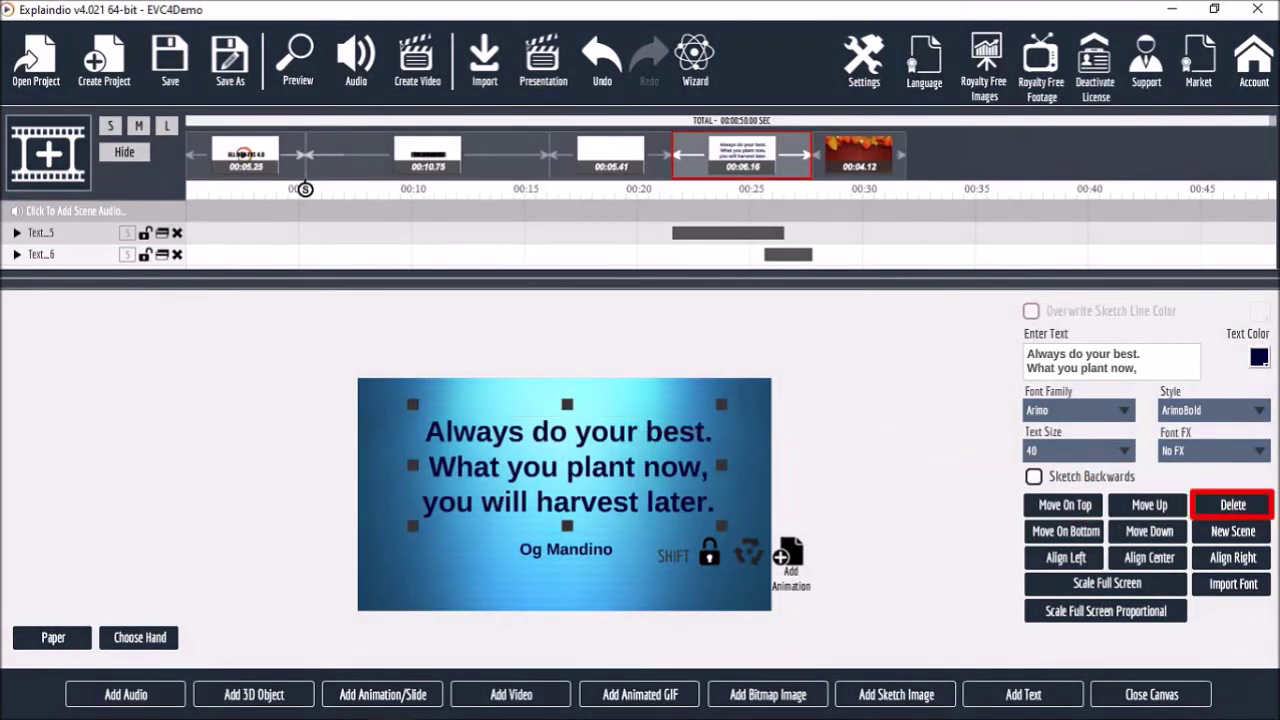
key("Delete")
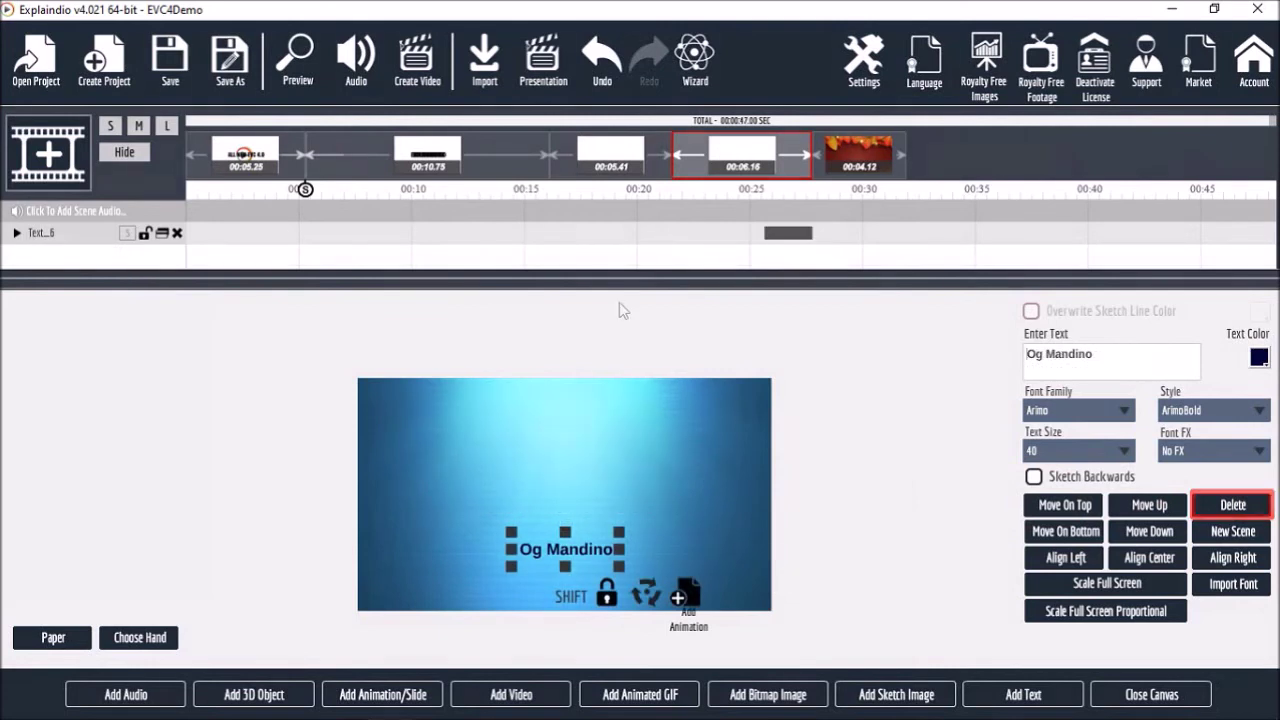
left_click(600, 62)
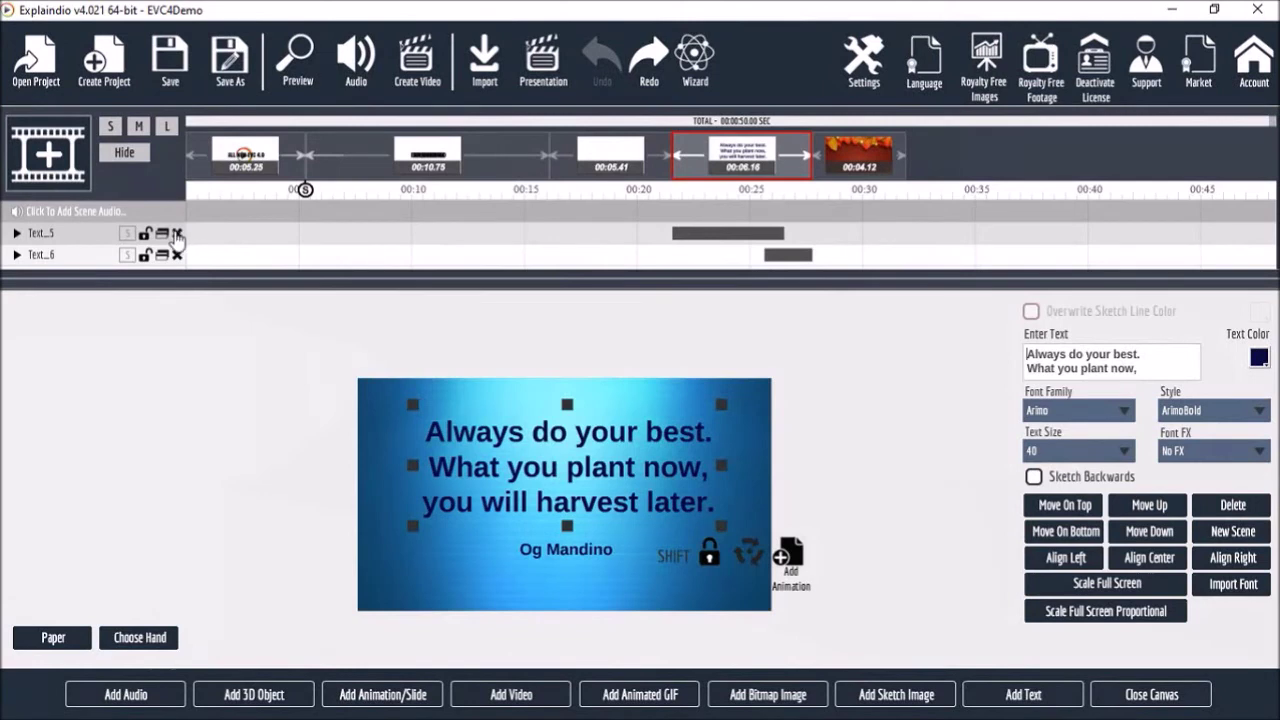
left_click(177, 234)
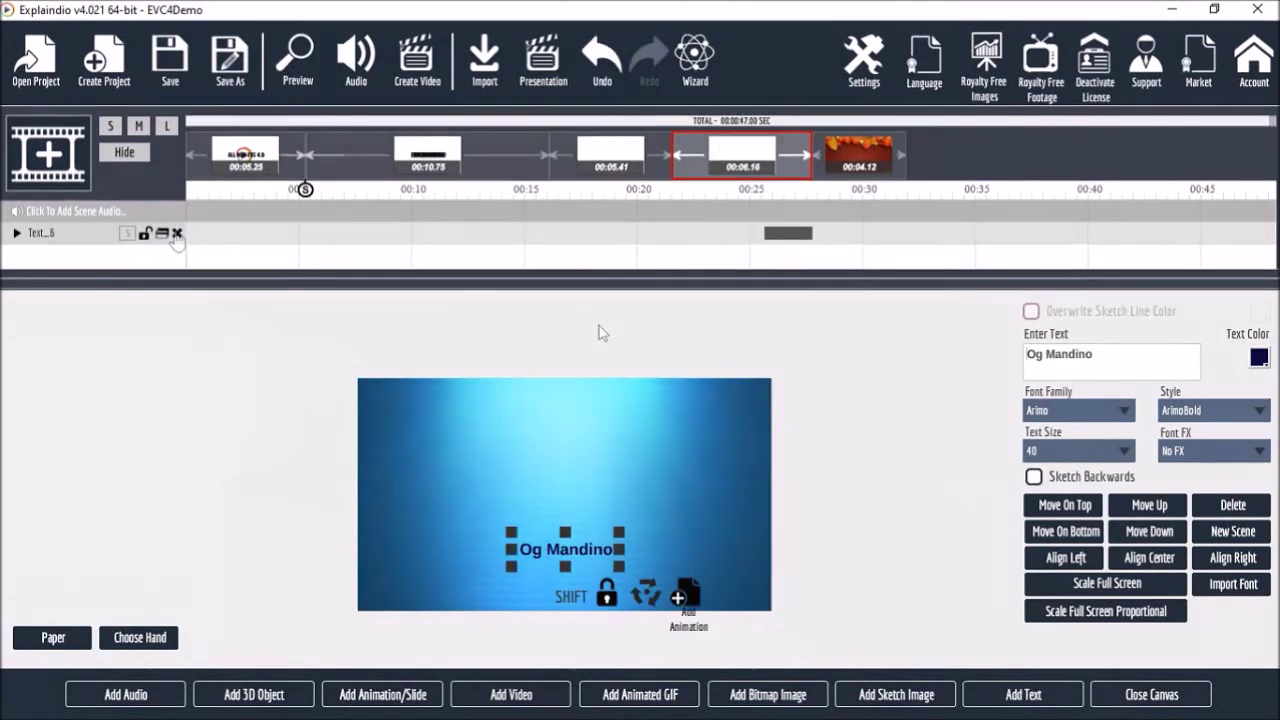
left_click(603, 68)
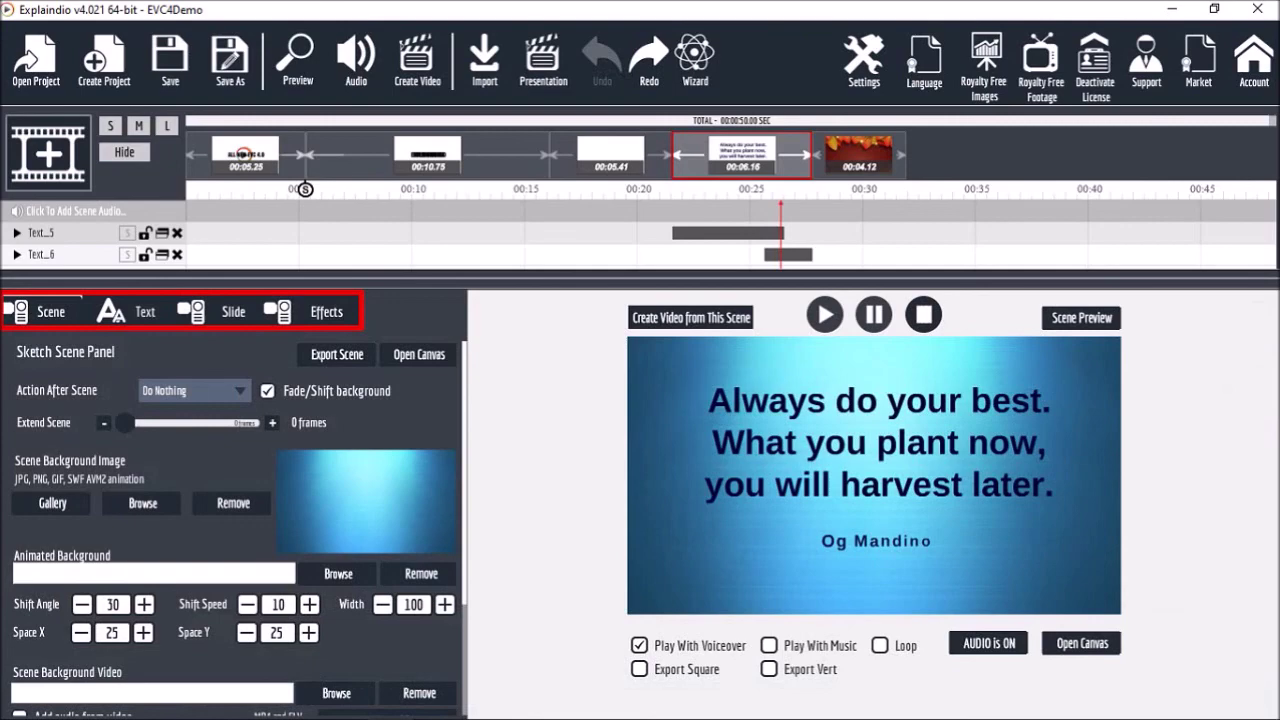
- Show the quote scene's text settings in the scene panel
left_click(128, 312)
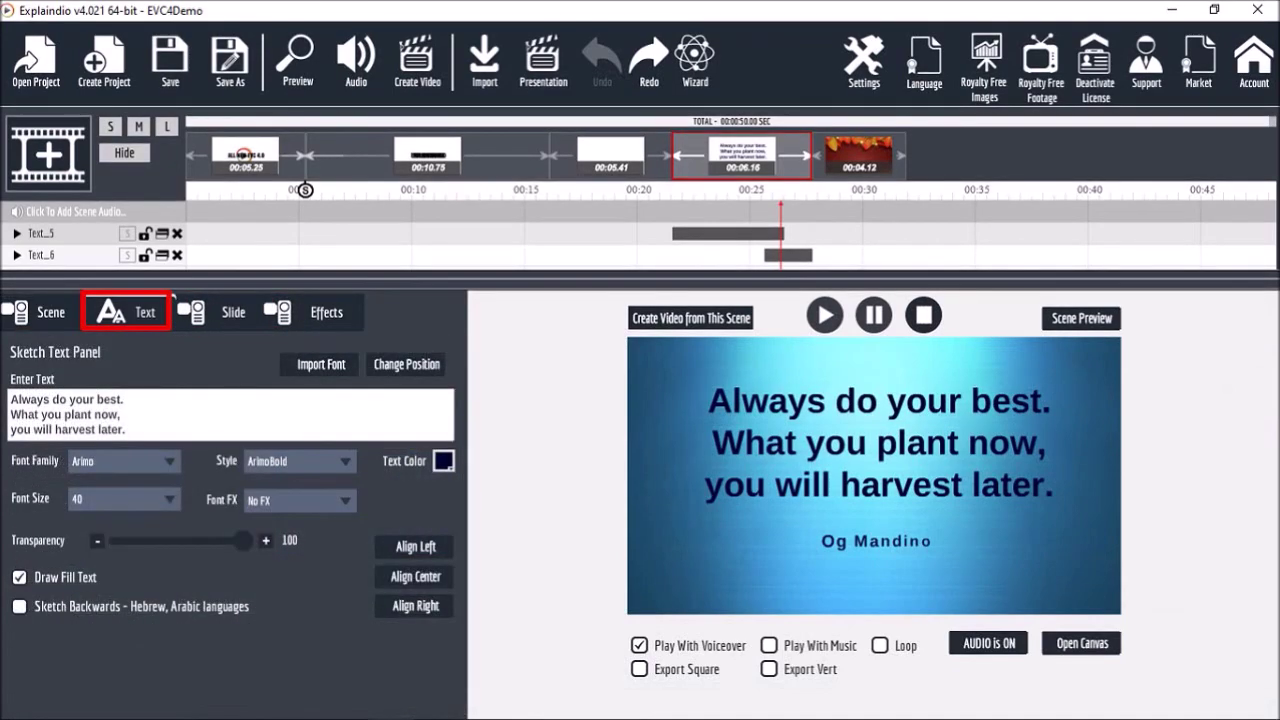